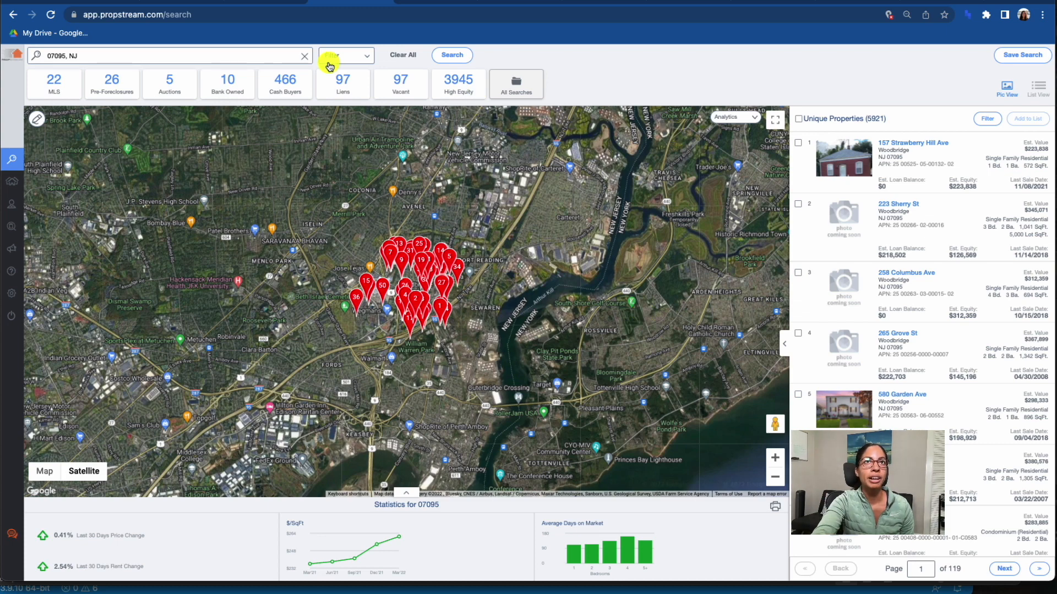
Load the saved search Woodbridge NJ Vacant and review its filter criteria
click(523, 83)
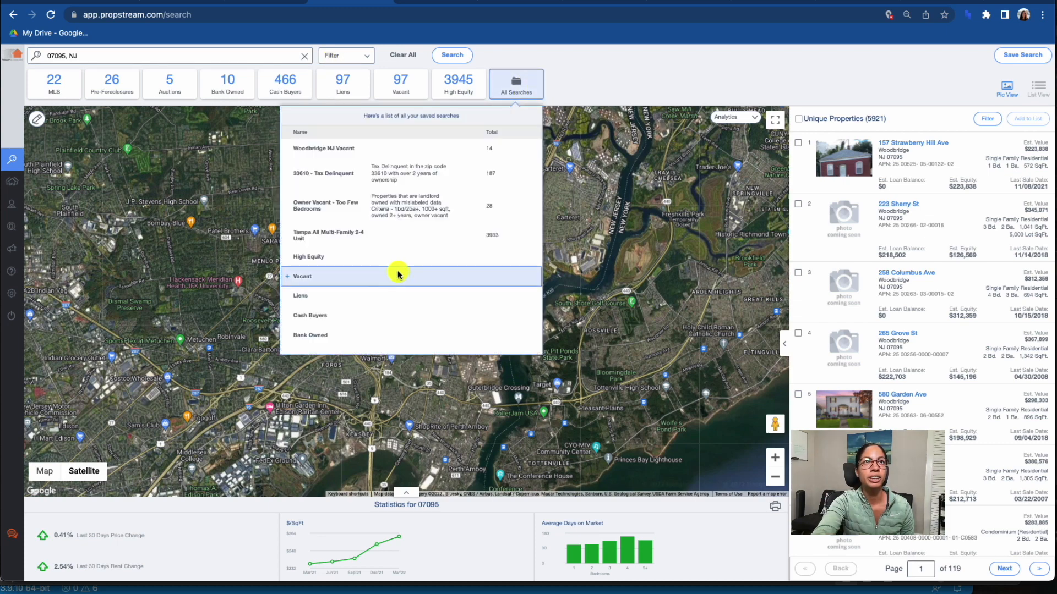
click(367, 150)
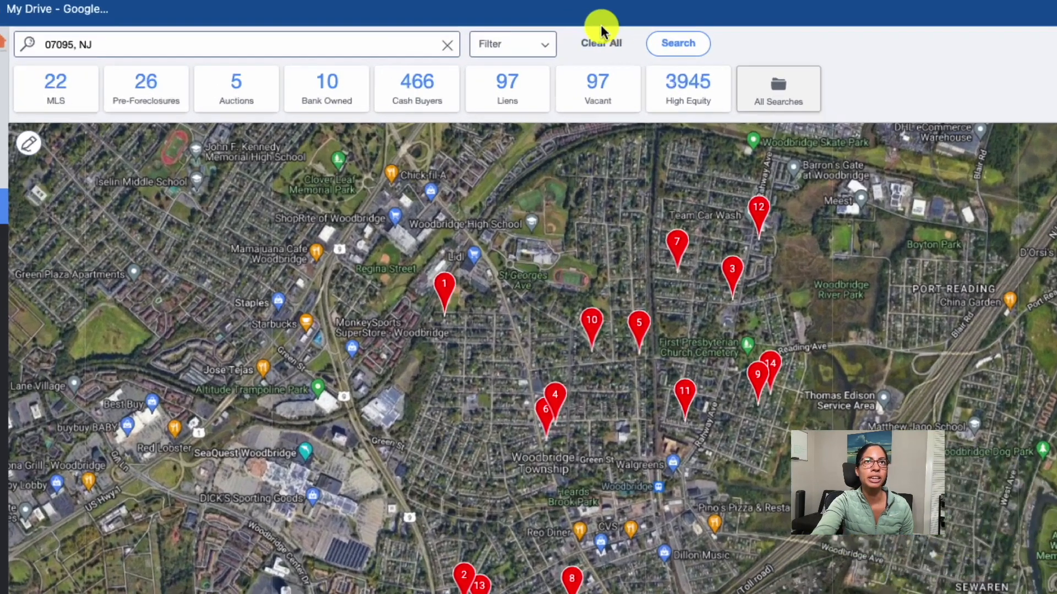
click(346, 55)
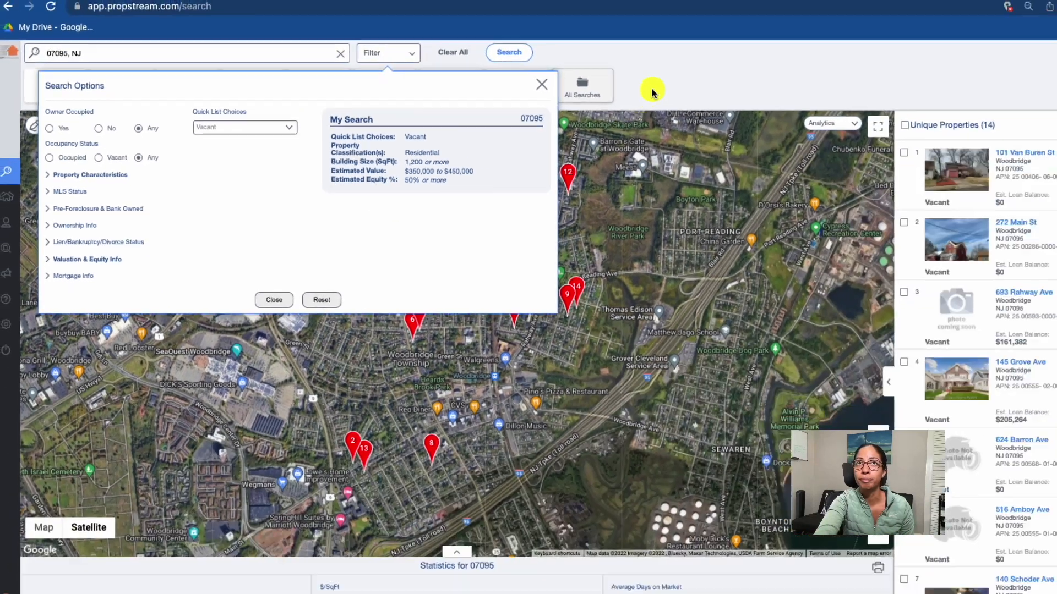
click(577, 89)
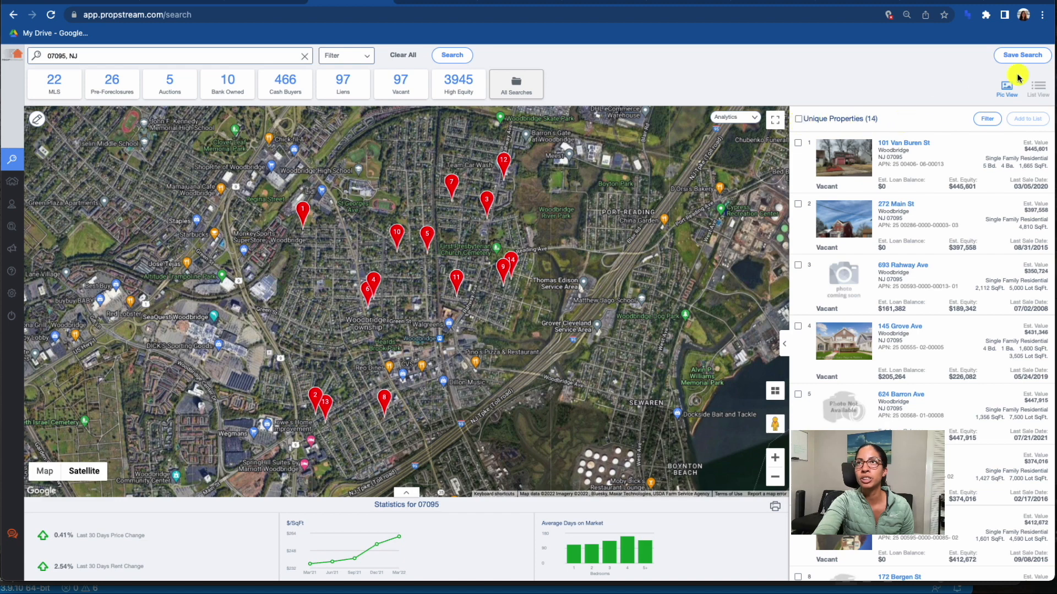
Select all the properties in the search results
click(798, 118)
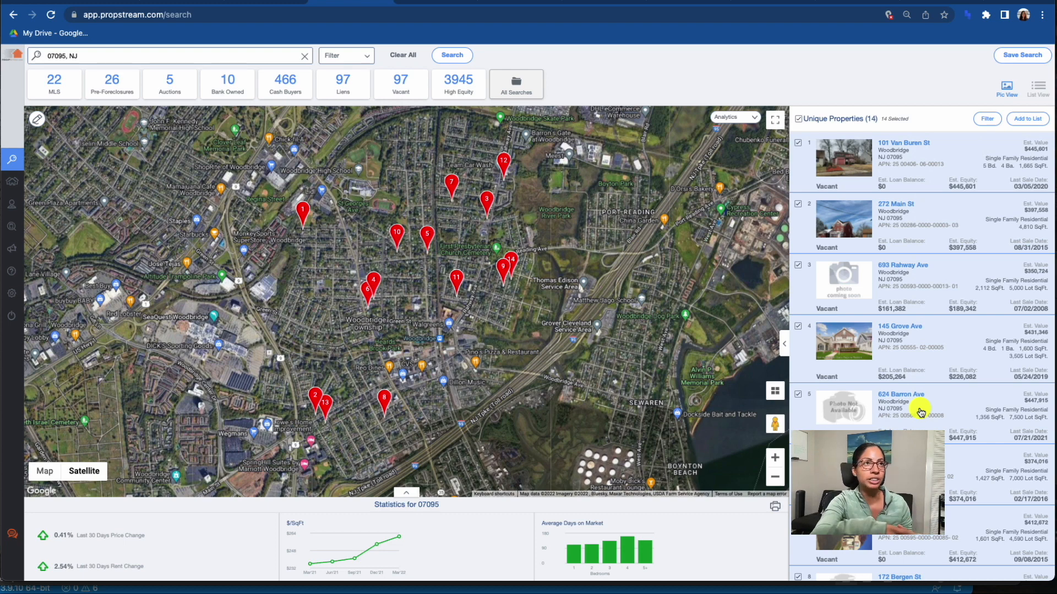
View the saved properties in My Properties and examine the table's columns through to Method of Add
click(27, 184)
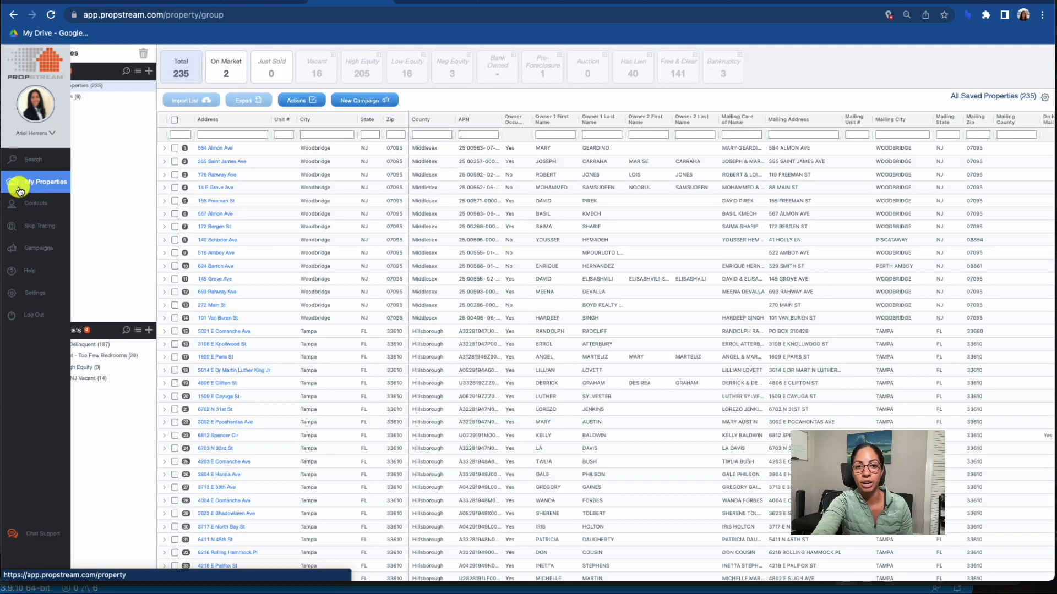
scroll(764, 233, right, 10)
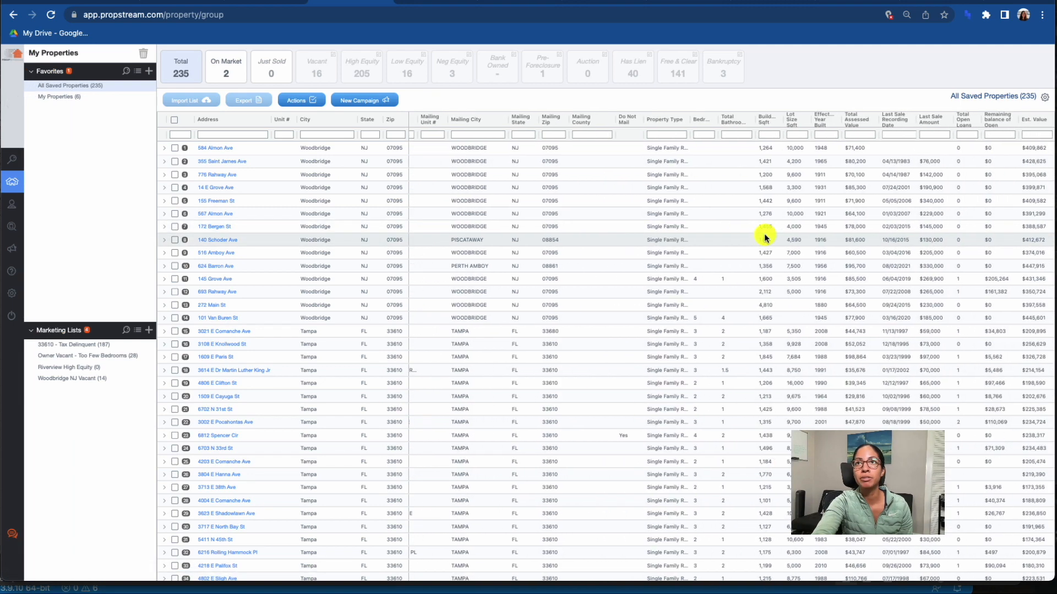
scroll(764, 233, right, 1)
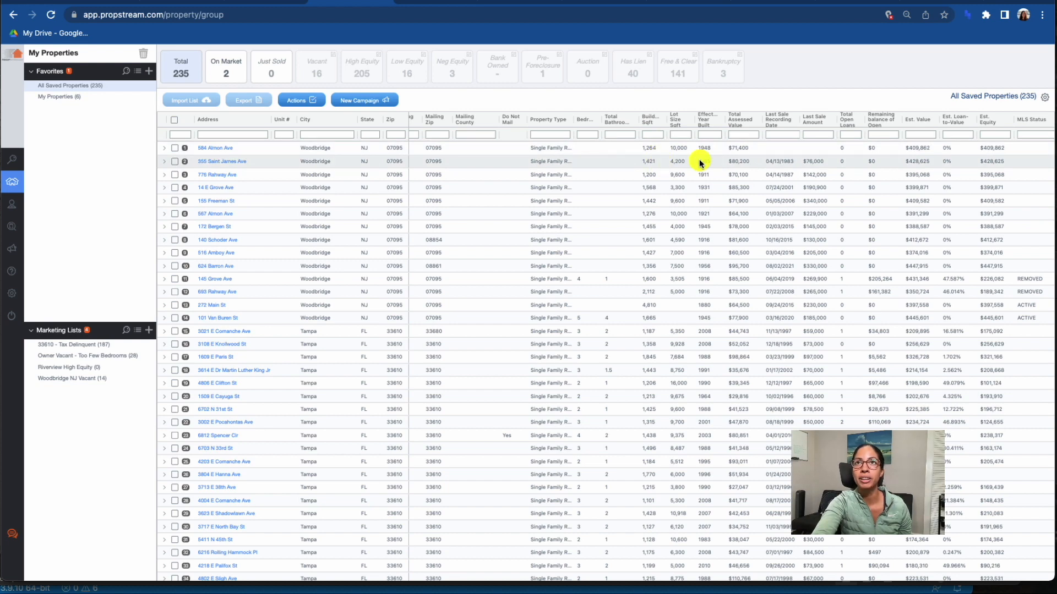
scroll(770, 176, right, 10)
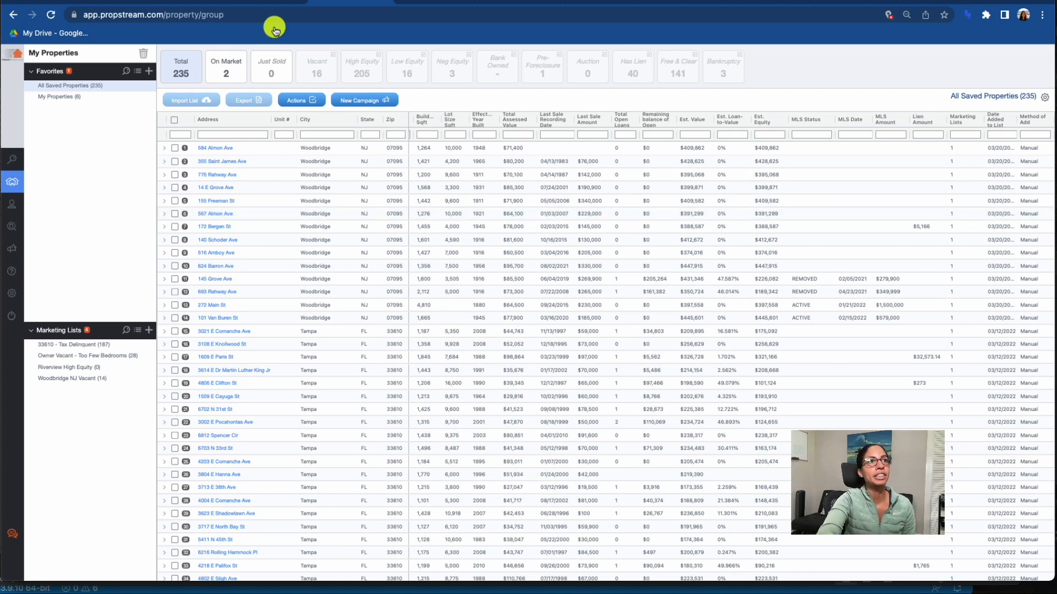
View the Skip Trace dialog and the full contacts list, and return to My Properties
click(13, 230)
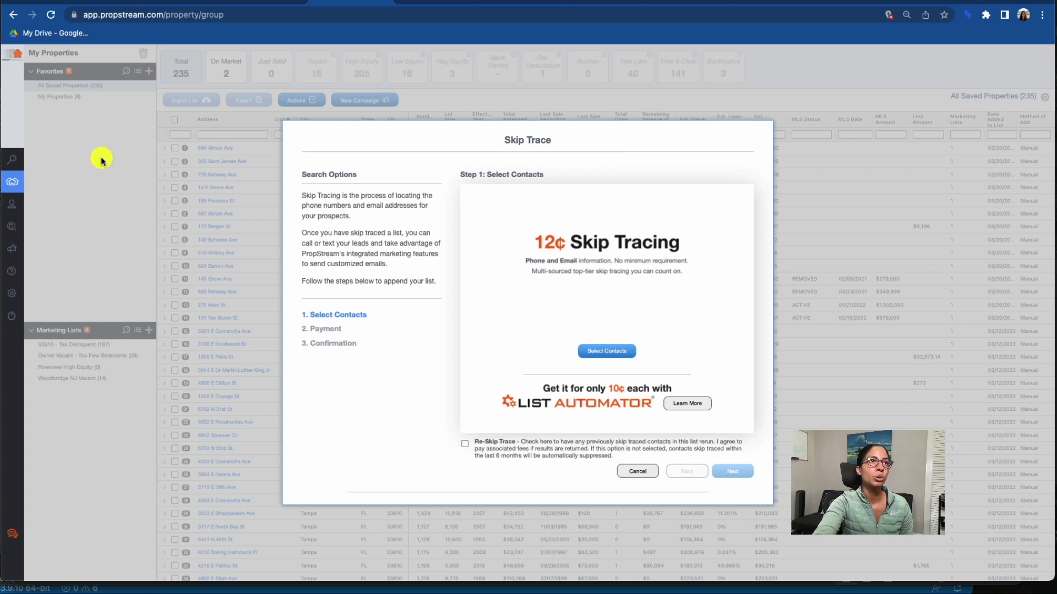
mouse_move(19, 208)
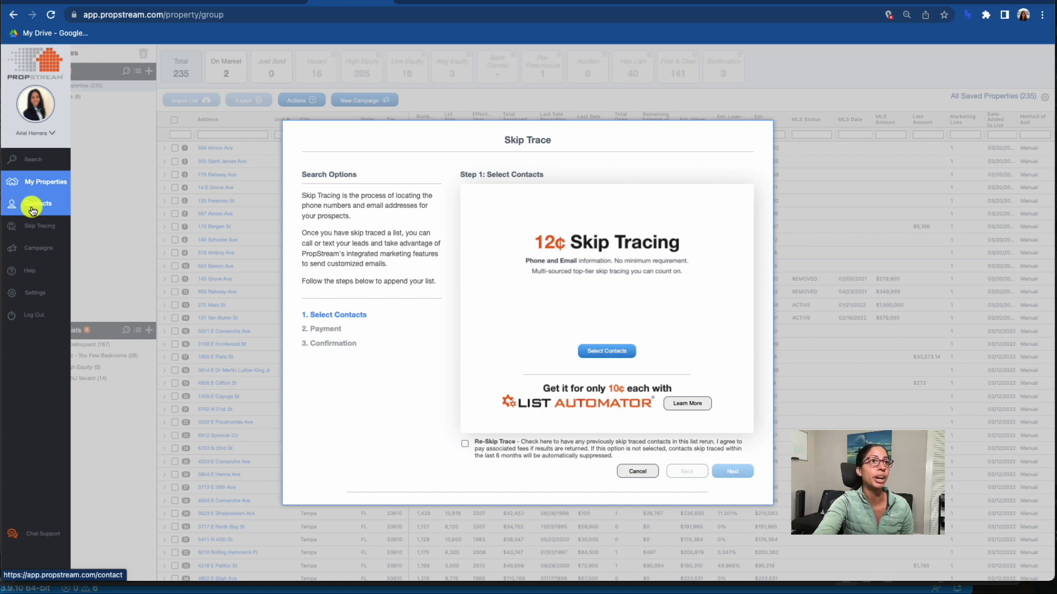
click(34, 205)
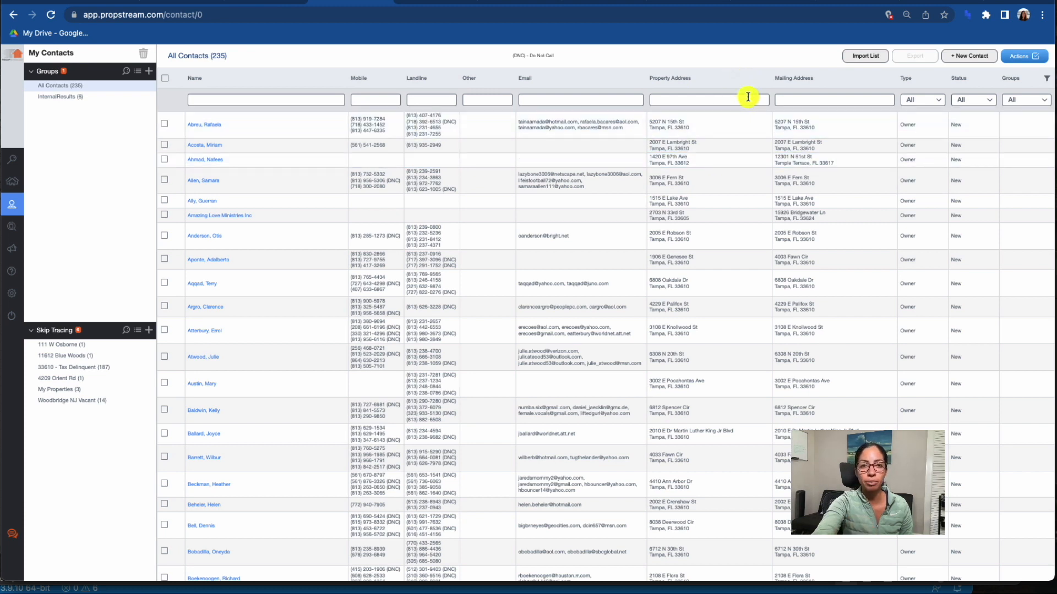
click(164, 78)
click(19, 190)
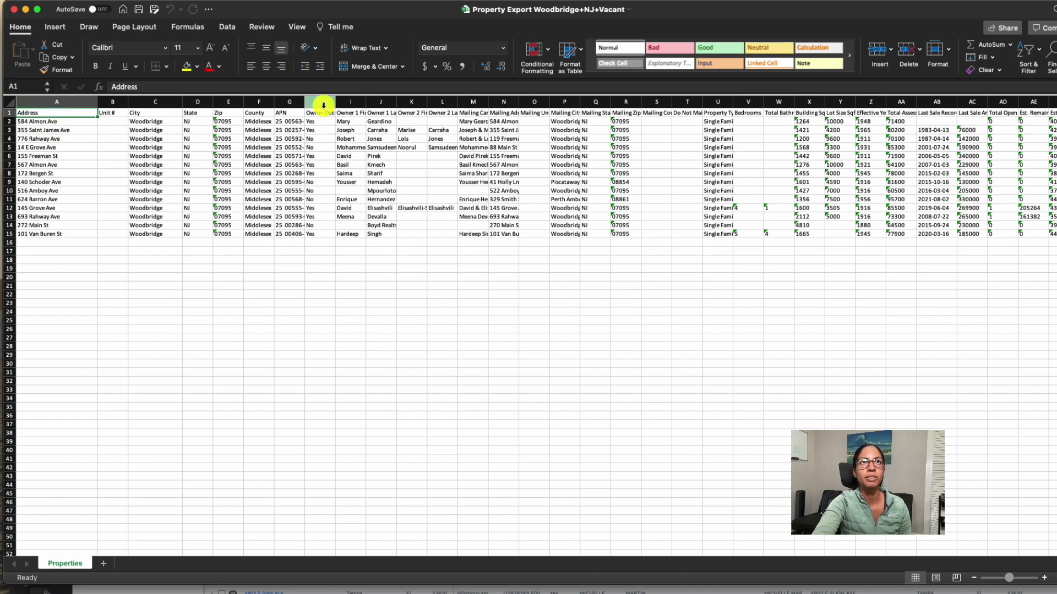
Highlight columns I through M with owner and mailing care names in the property export workbook and examine the remaining property columns
drag(350, 101, 465, 101)
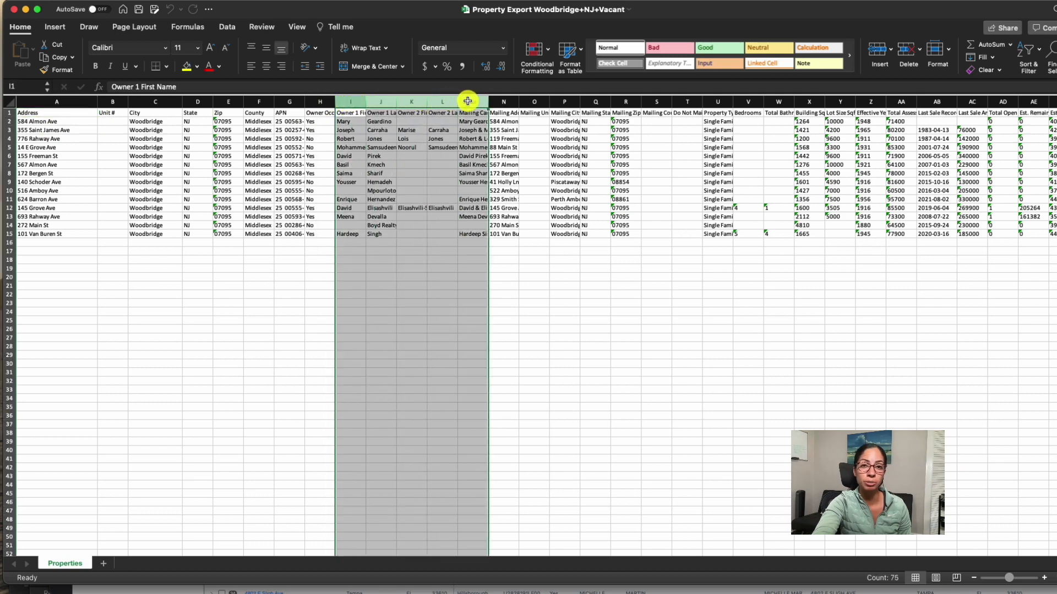
click(586, 156)
scroll(642, 167, right, 2)
scroll(643, 167, right, 5)
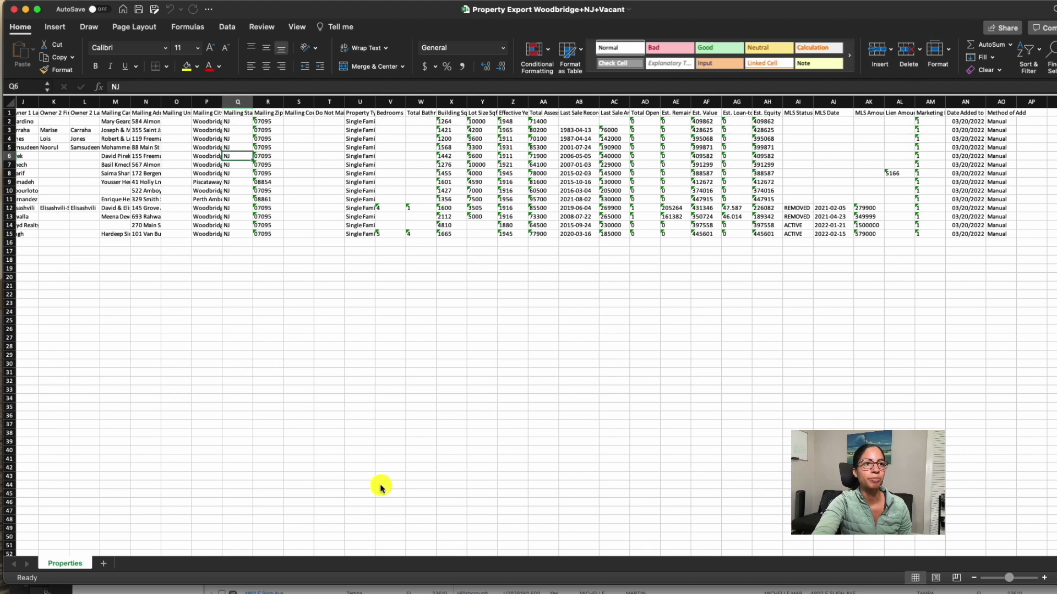
Switch to the contact_export-Woodbridge_NJ_Vacant workbook, highlight the name columns and the street address, city and state columns, and examine the phone and email columns
click(38, 590)
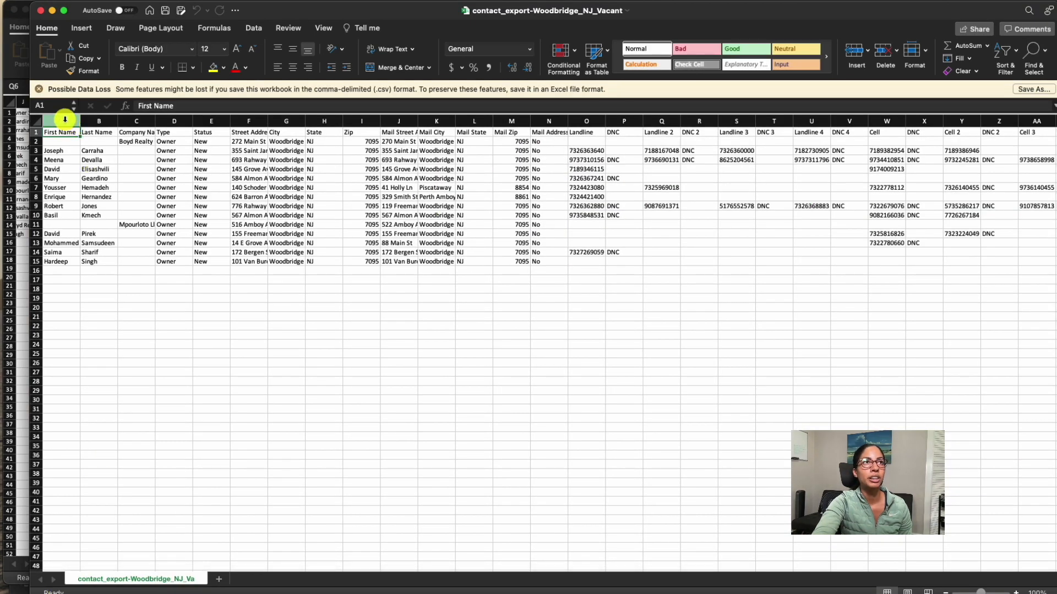
drag(69, 124, 99, 120)
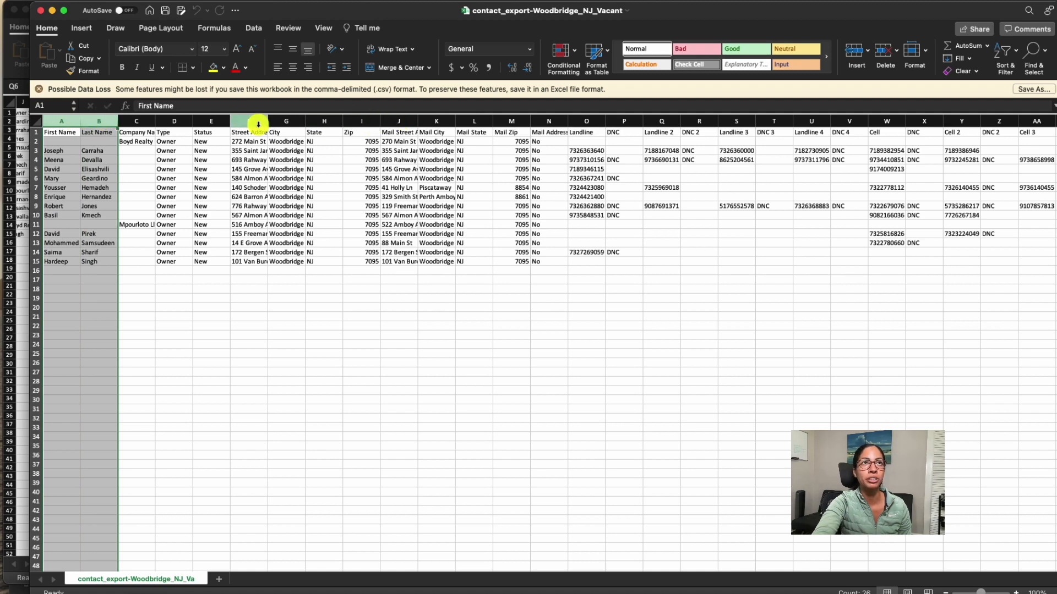
drag(259, 120, 325, 120)
scroll(463, 165, right, 5)
scroll(463, 166, right, 2)
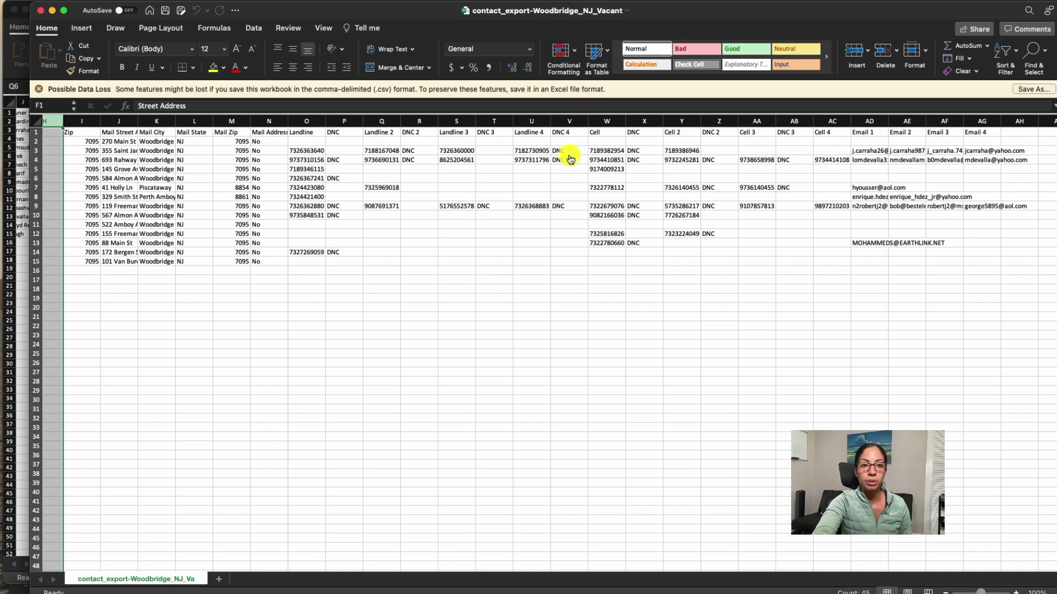
Switch to the browser and view the Podio lead record, followed by the PropStreams Merge Leads and Contacts app
key(super+Tab)
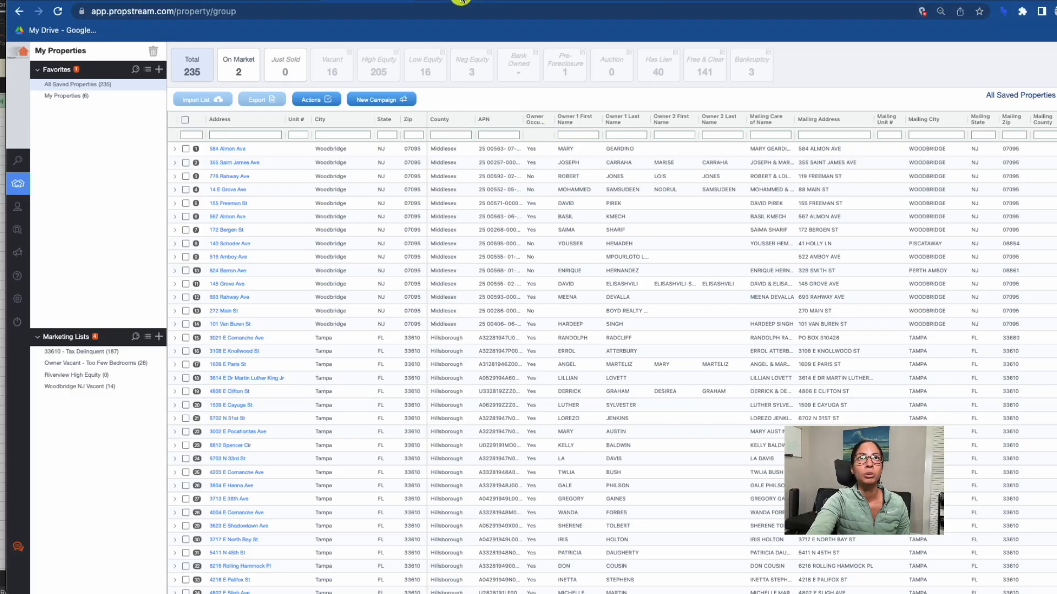
click(462, 1)
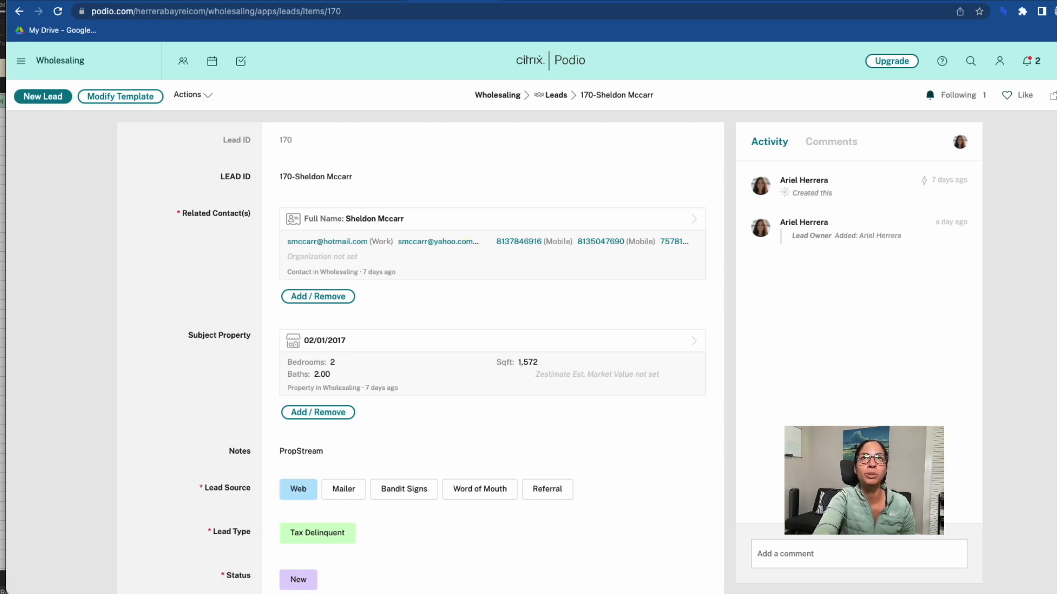
click(546, 1)
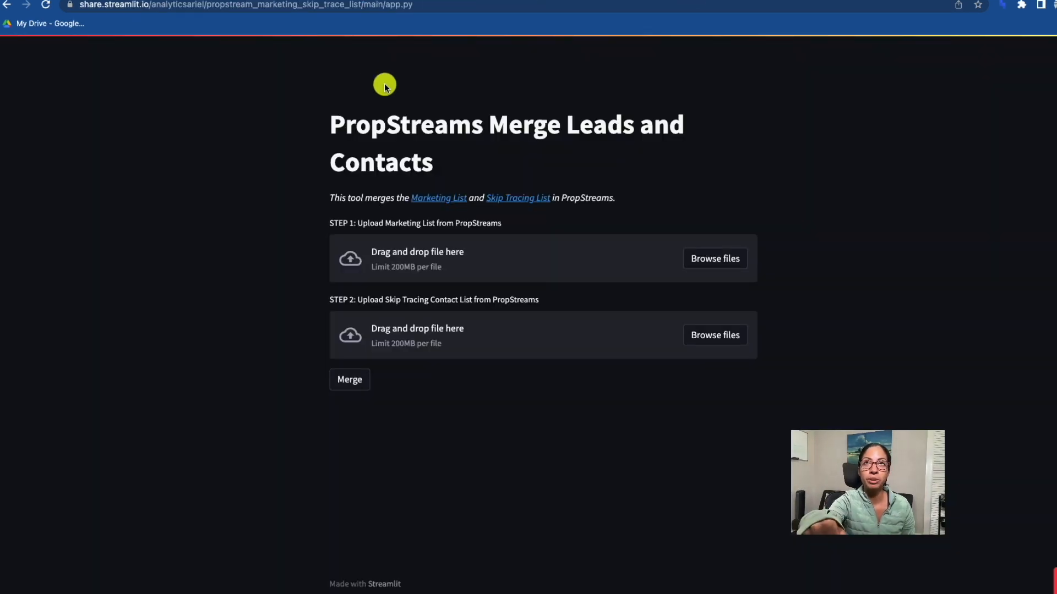
Go to the AnalyticsAriel website's tools collection and open PropStream Merge Lists
click(649, 1)
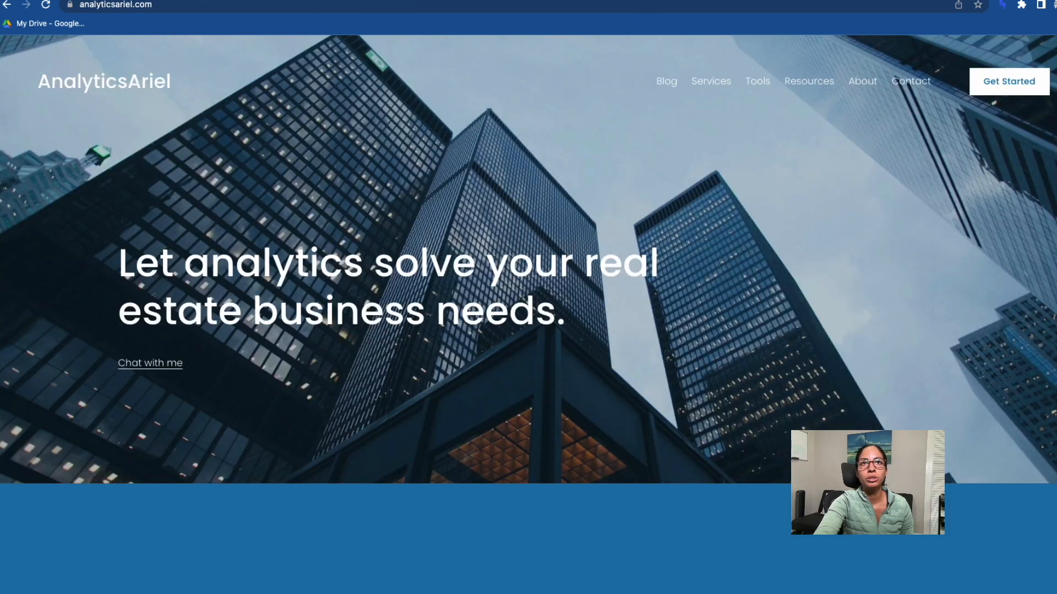
click(759, 85)
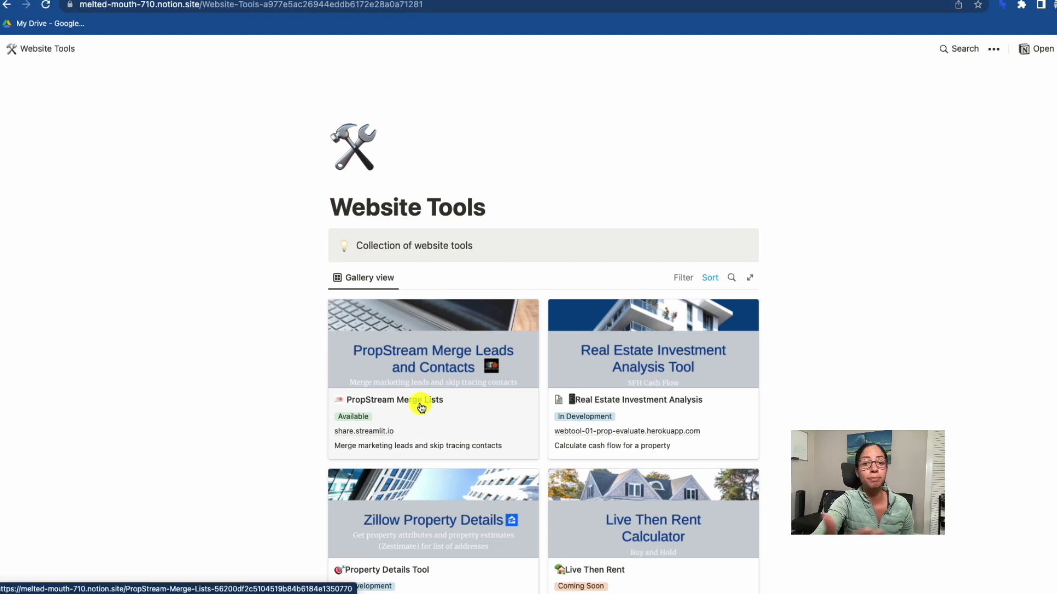
click(421, 406)
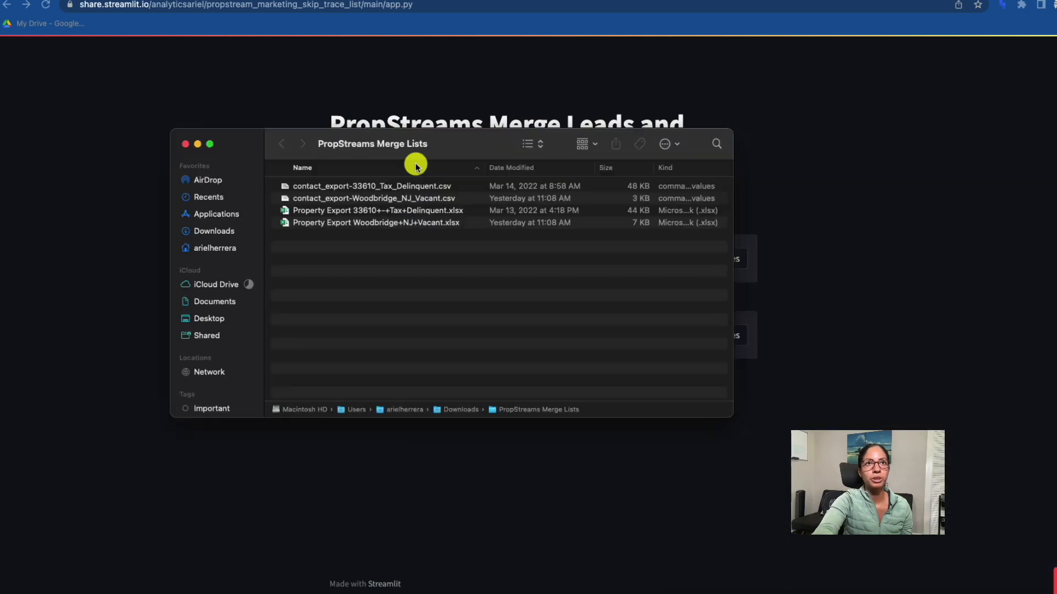
Move and shrink the file window beside the upload areas, and upload Property Export Woodbridge+NJ+Vacant.xlsx as the marketing list
drag(479, 160, 44, 116)
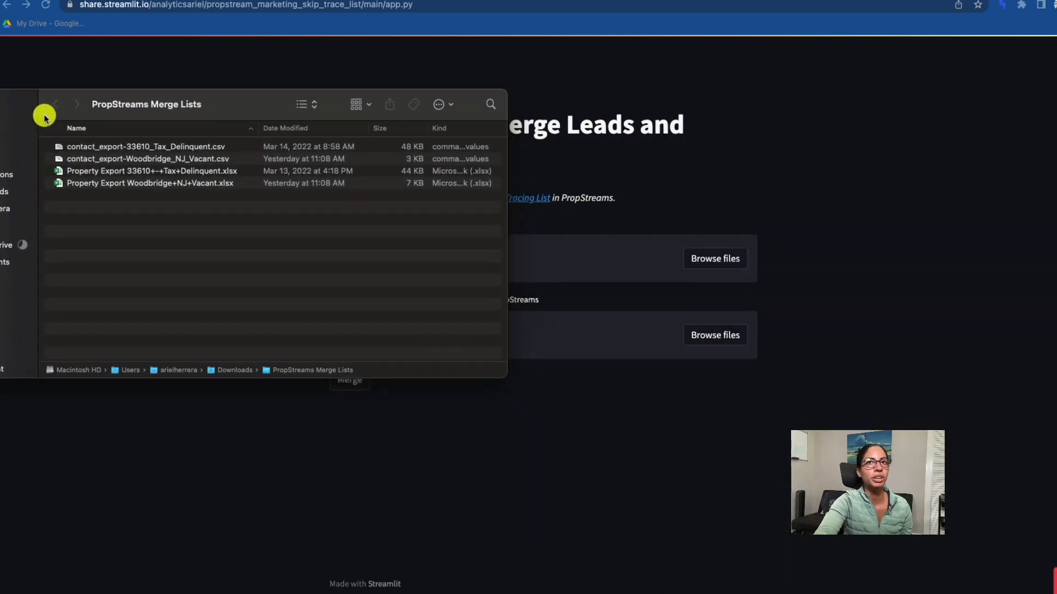
drag(500, 380, 371, 436)
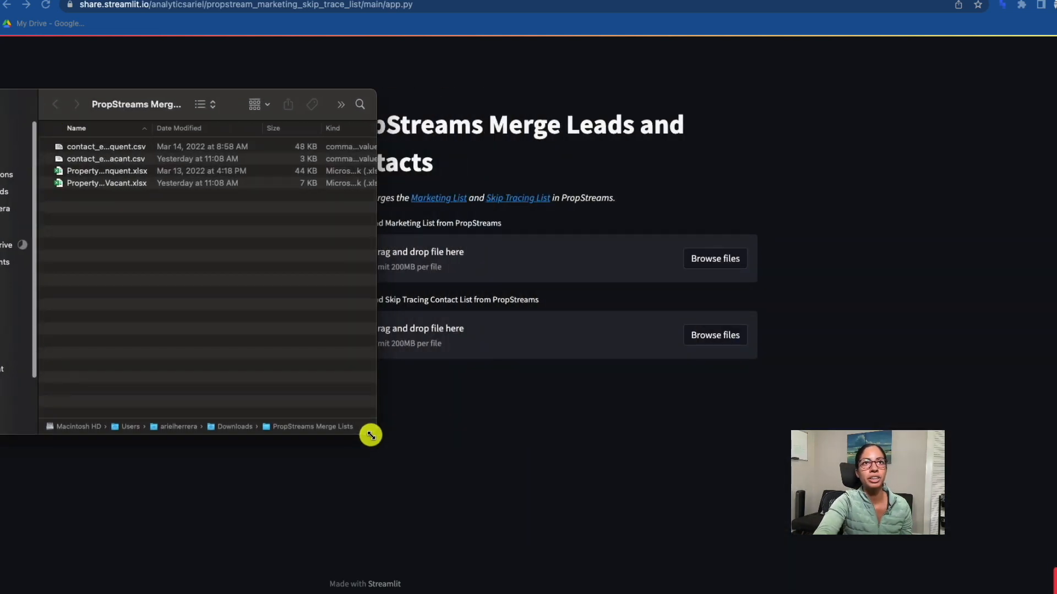
click(119, 188)
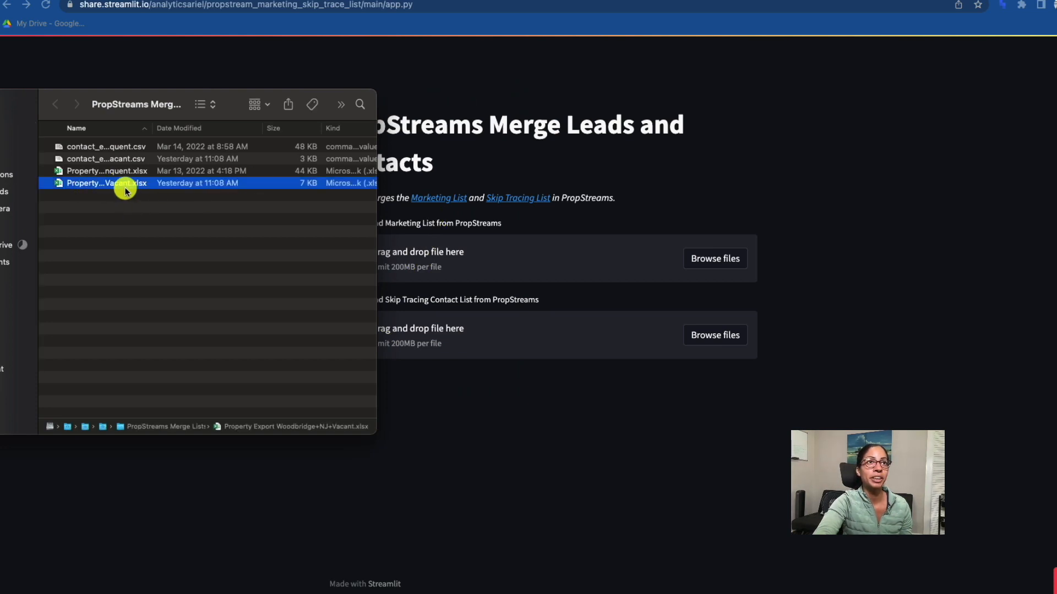
drag(123, 189, 529, 268)
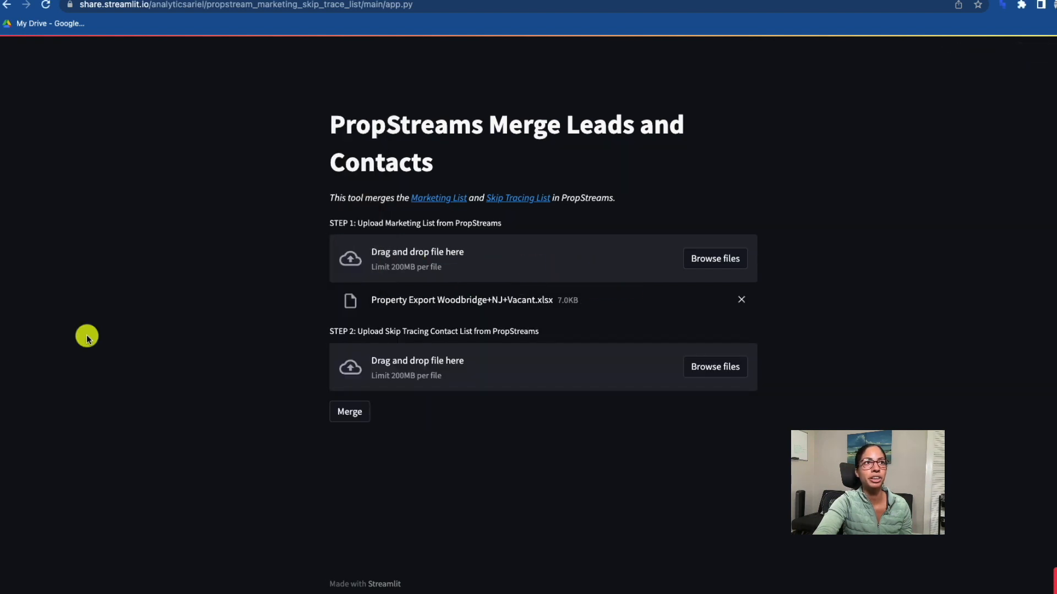
Widen the file name column to show full names and upload contact_export-Woodbridge_NJ_Vacant.csv as the skip tracing contact list
key(super+Tab)
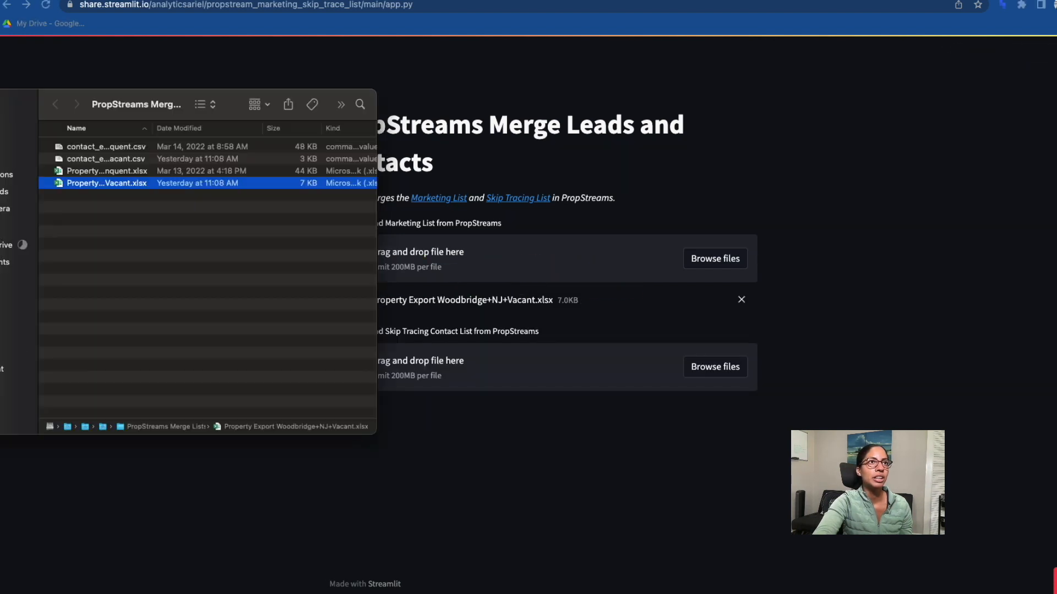
click(113, 160)
drag(153, 129, 316, 128)
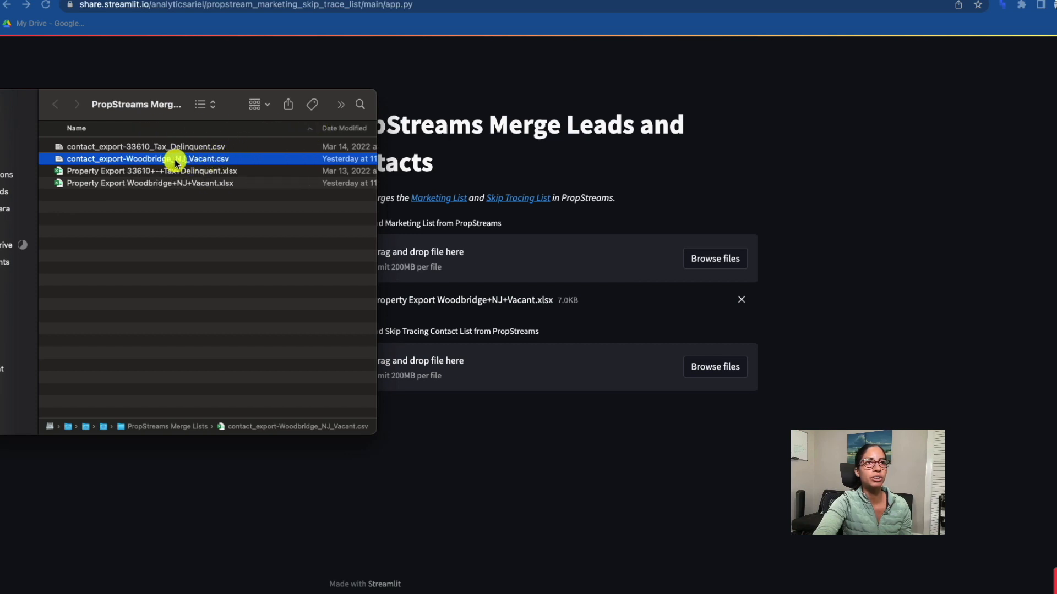
drag(176, 159, 541, 379)
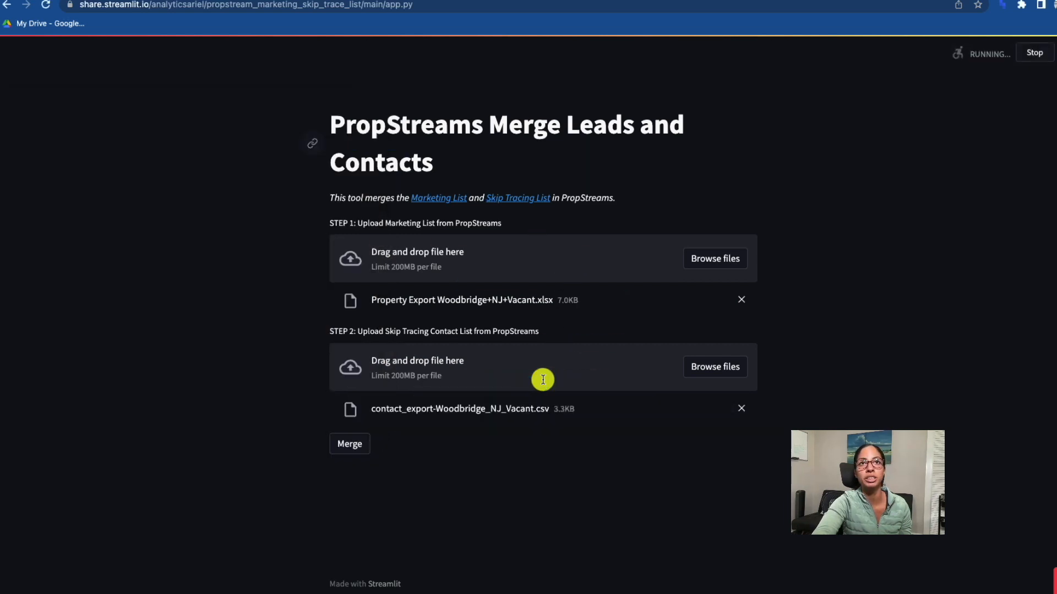
Merge the two uploaded lists and examine the merged leads table across to the owner name columns
click(350, 443)
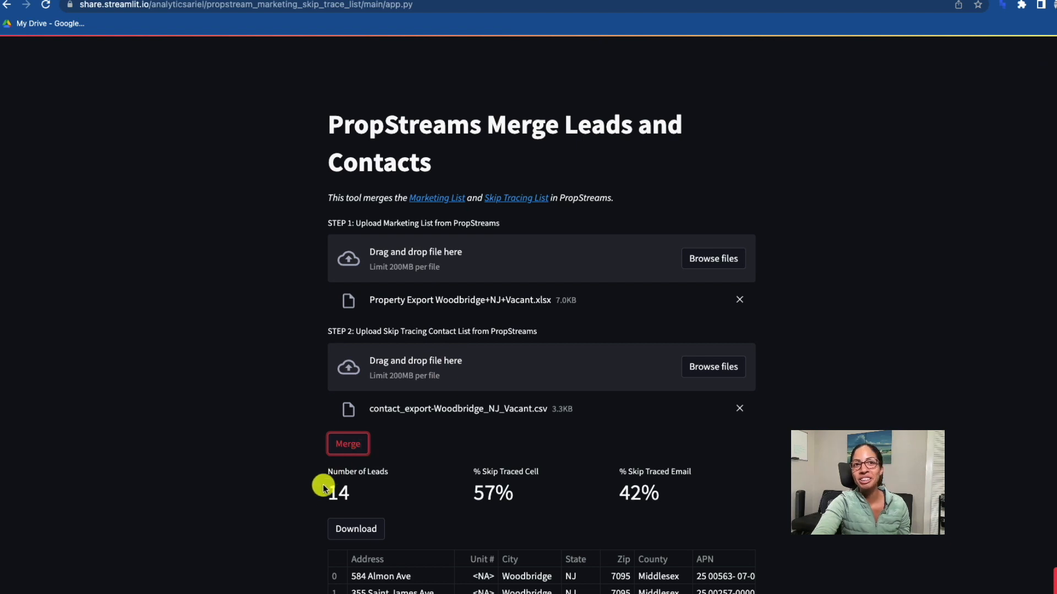
scroll(307, 507, down, 3)
scroll(310, 513, down, 1)
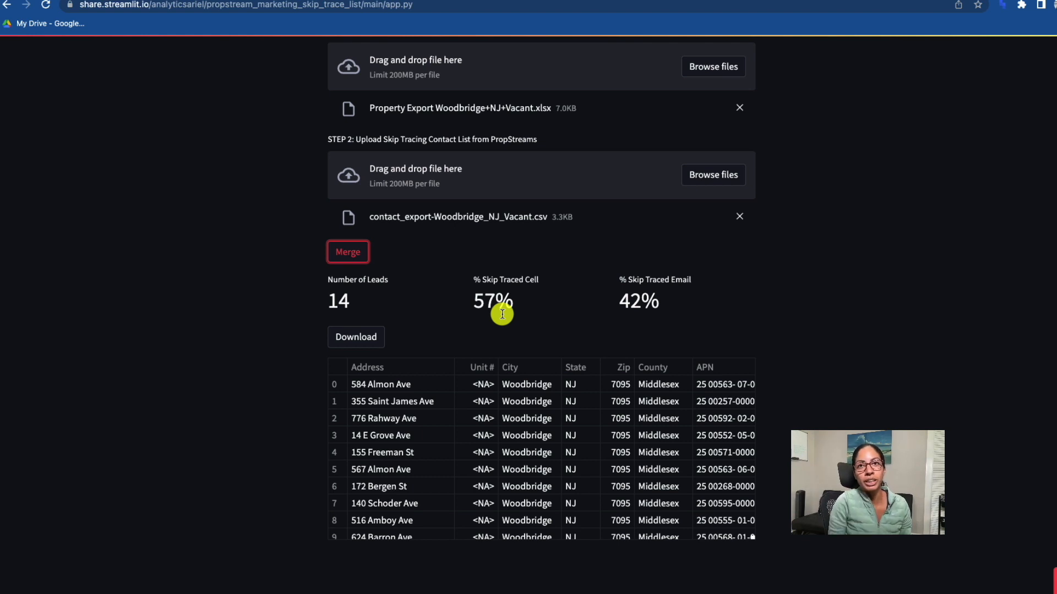
scroll(558, 440, right, 3)
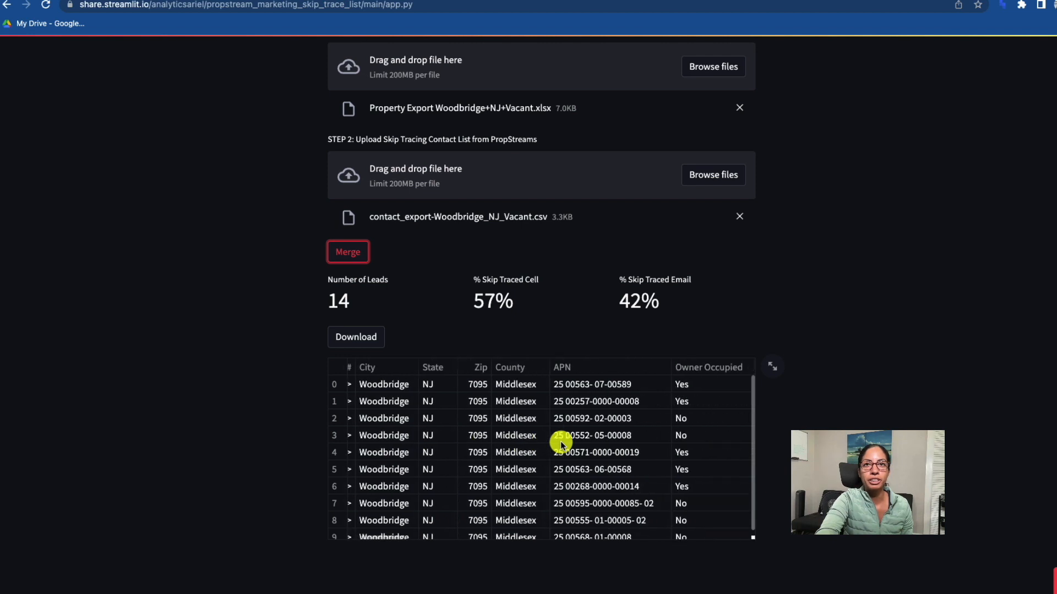
scroll(560, 441, right, 5)
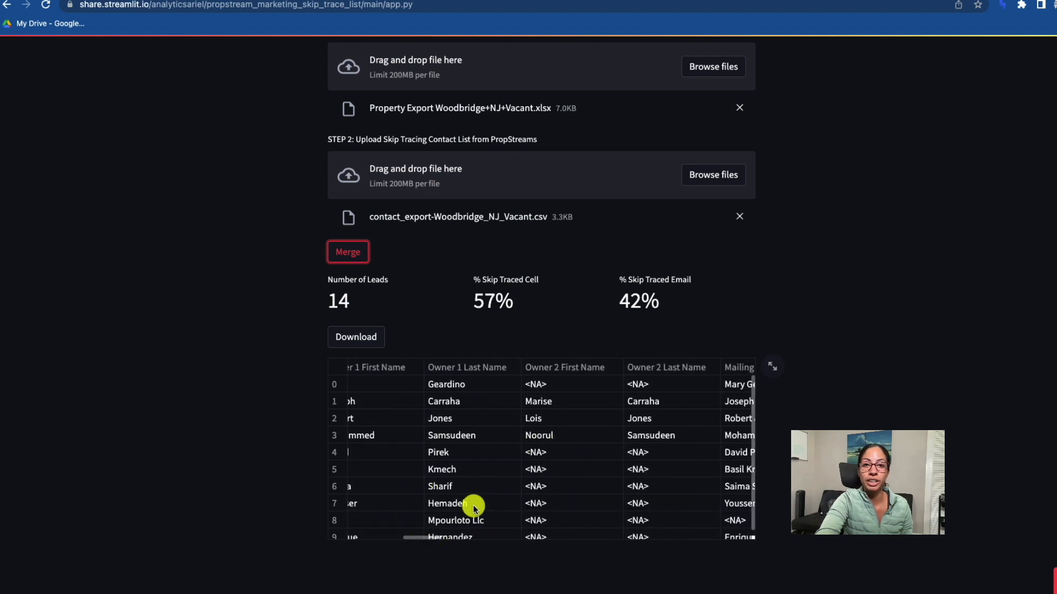
Download the merged leads list and open the downloaded CSV in an enlarged Excel window
click(363, 343)
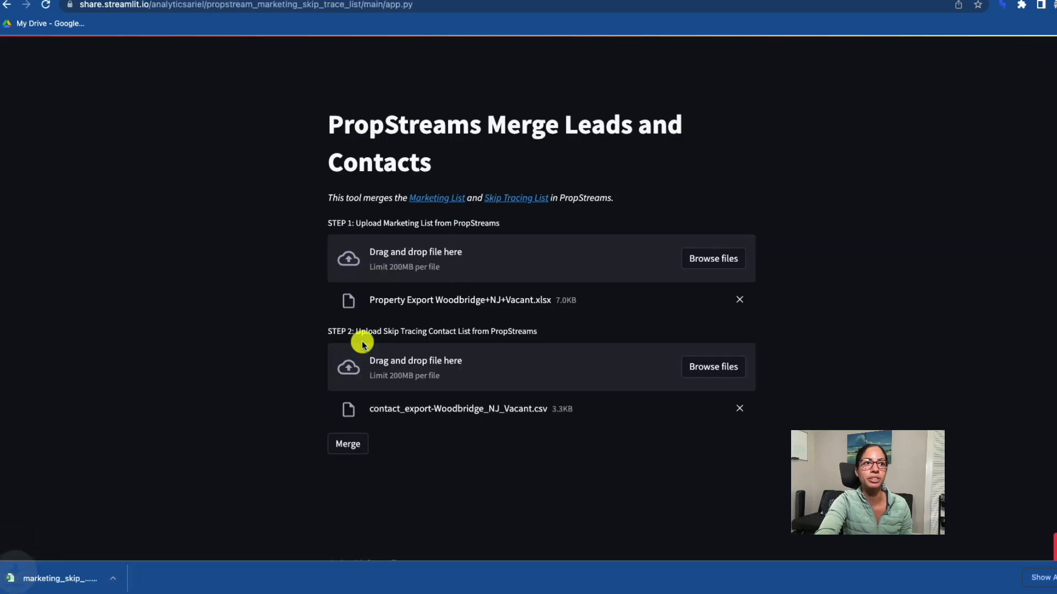
click(61, 578)
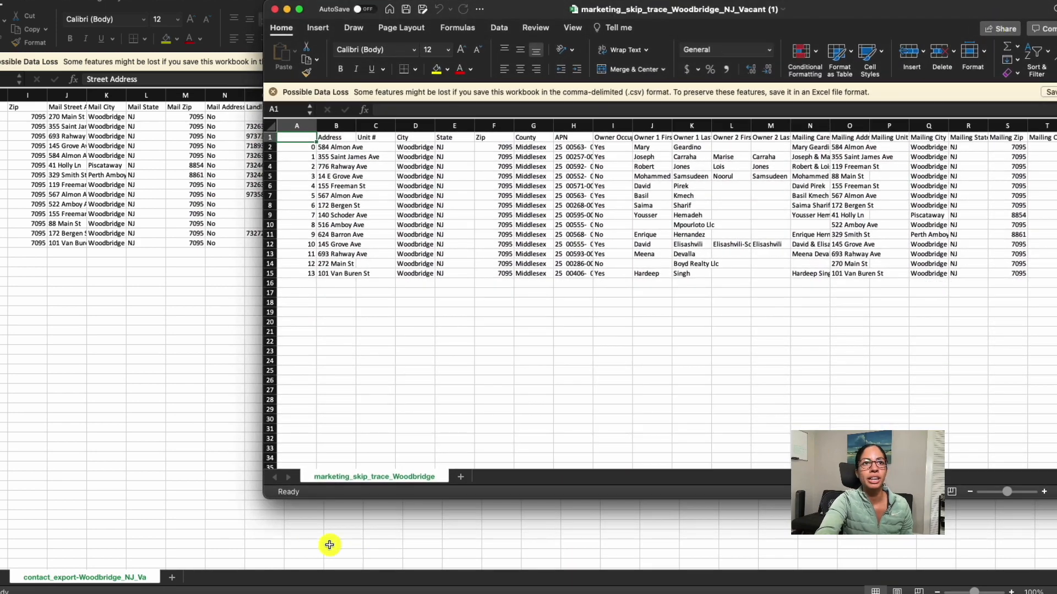
drag(266, 501, 0, 593)
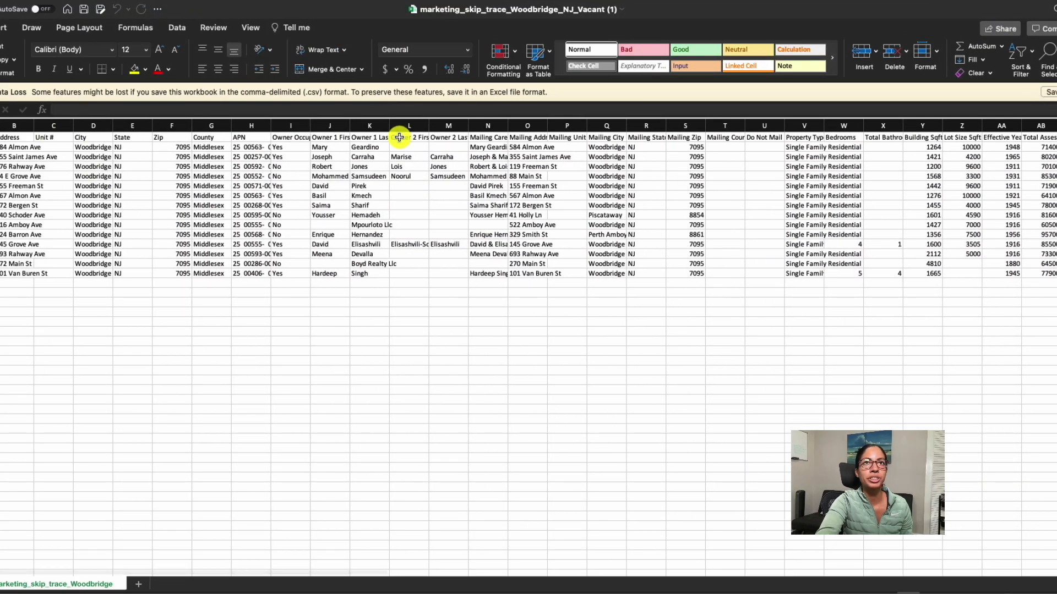
Examine the skip tracing contact columns in the merged file, selecting the first Landline, DNC, Cell and Email 1 columns in turn
scroll(616, 178, right, 5)
scroll(616, 178, right, 15)
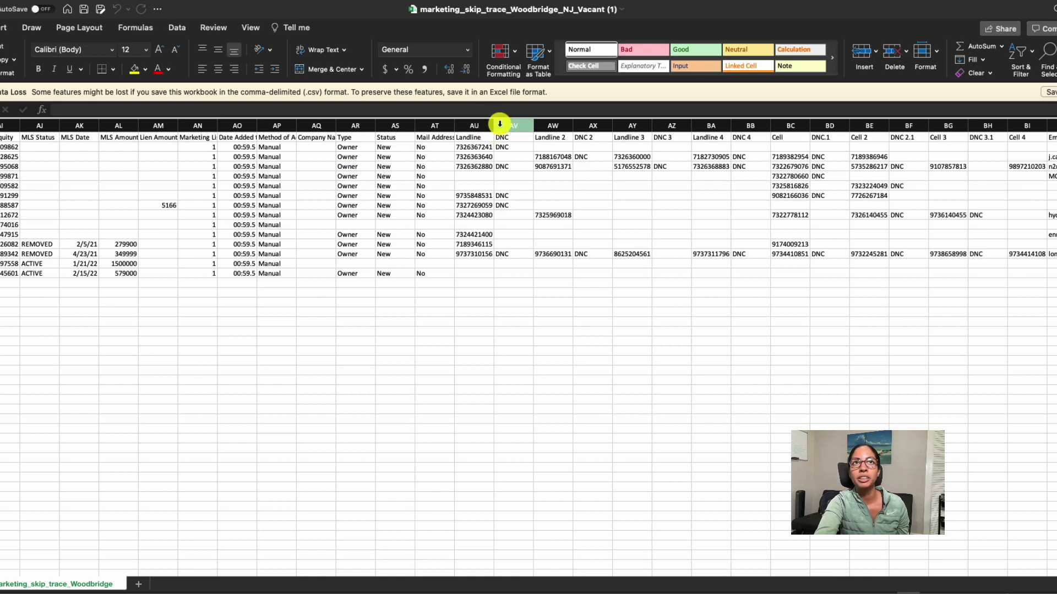
click(479, 124)
click(500, 123)
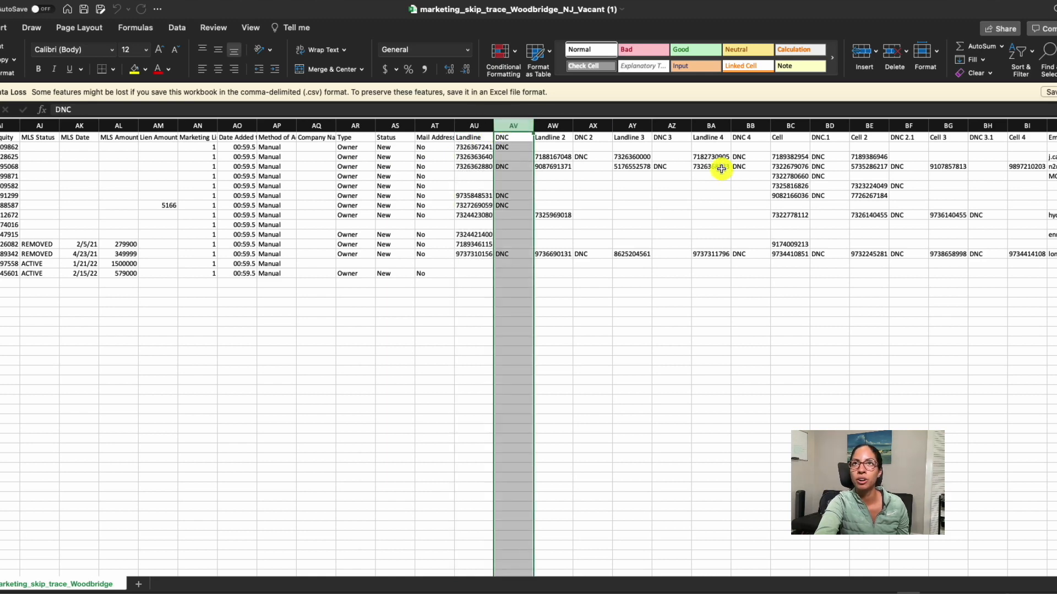
click(791, 125)
scroll(793, 220, right, 5)
click(921, 126)
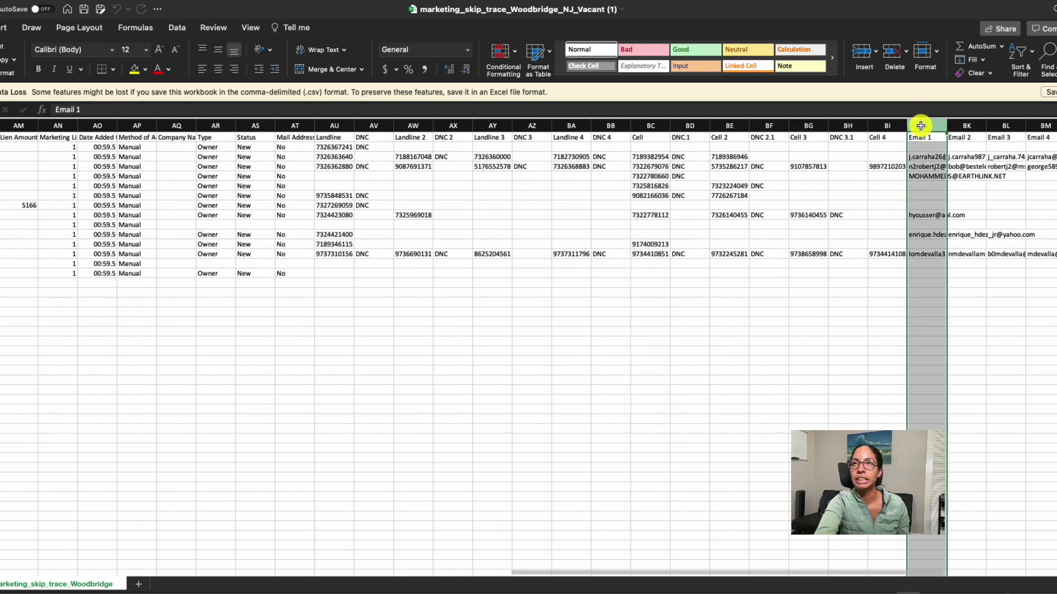